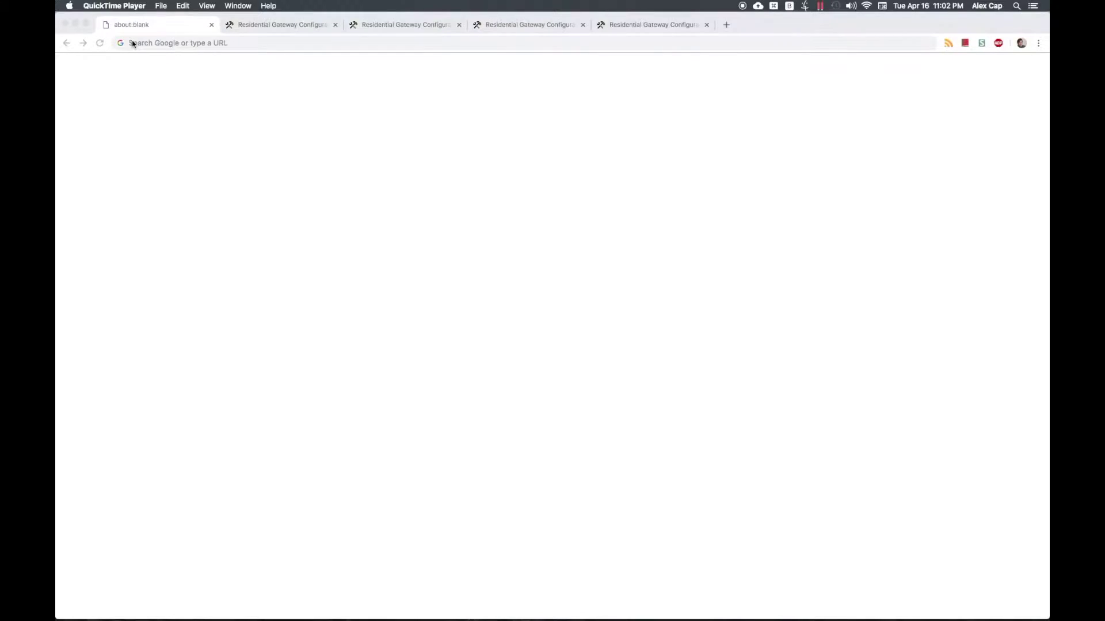
Load the router's web page at 192.168.0.1 and log in to its settings
left_click(133, 43)
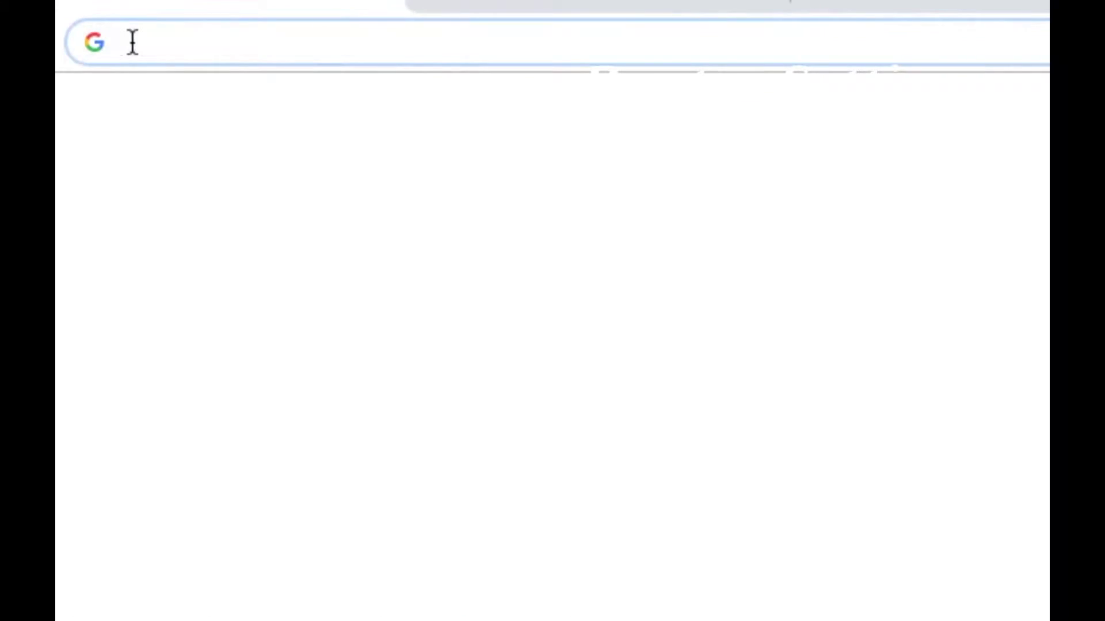
type("192.168.")
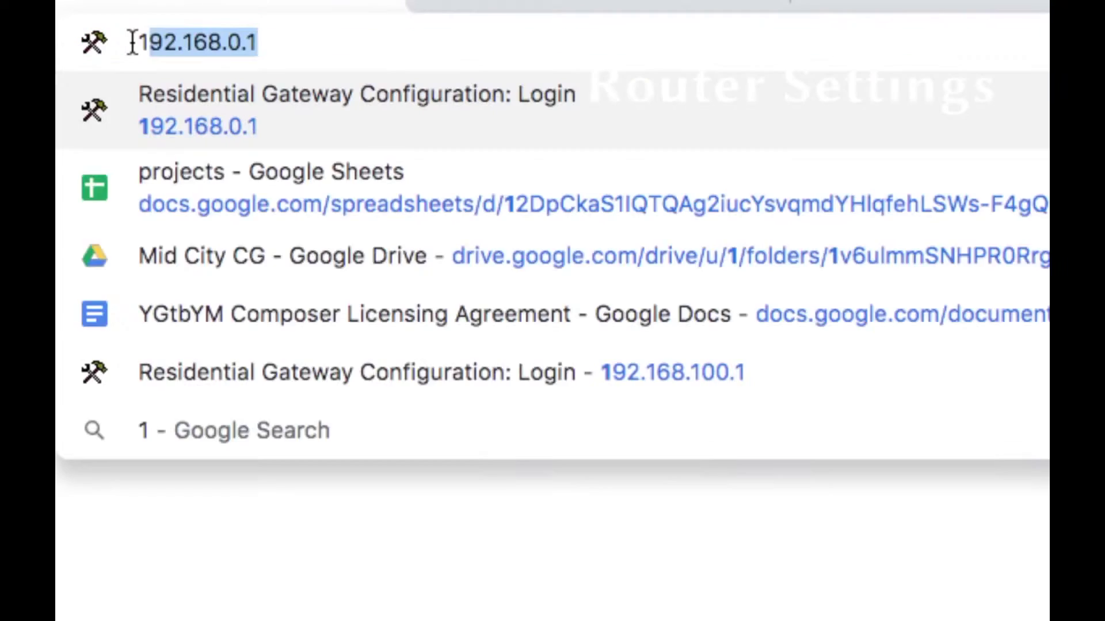
type("0.1")
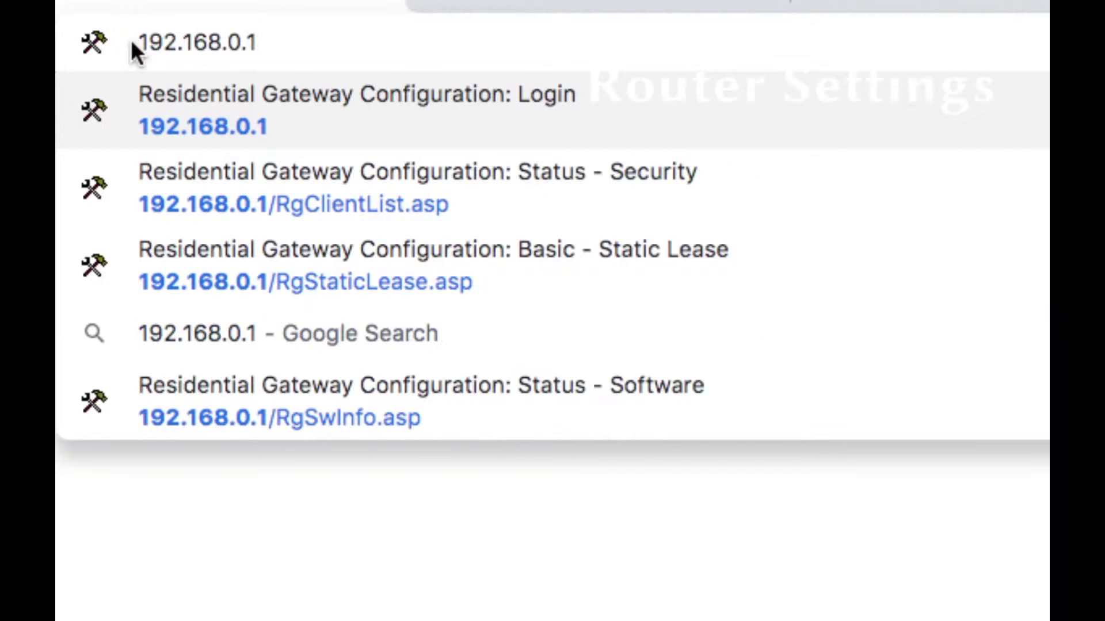
key("Return")
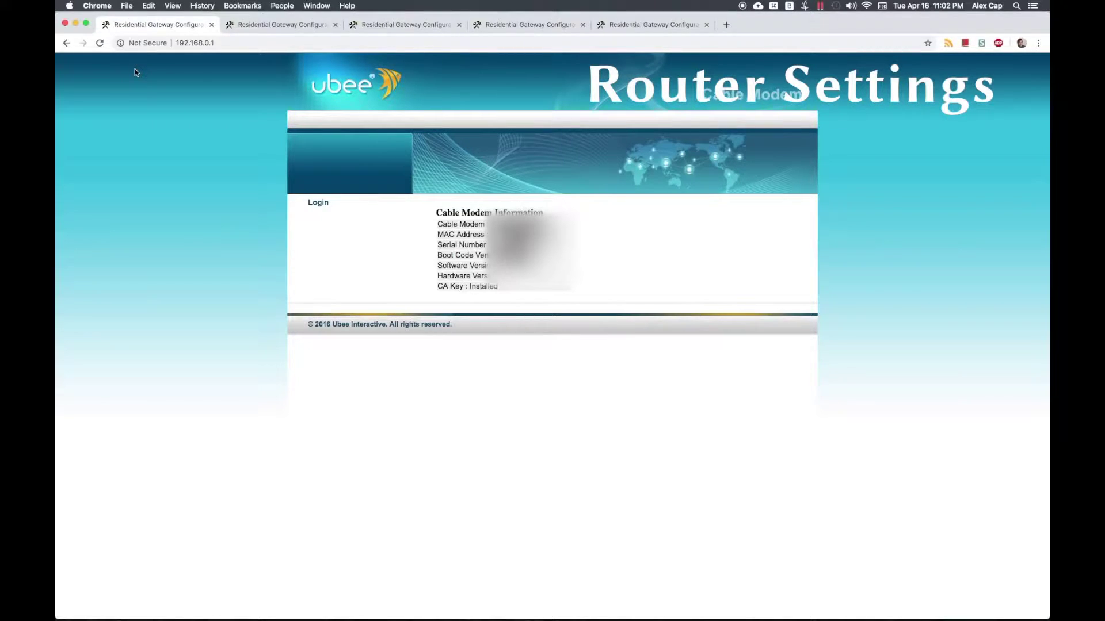
left_click(325, 202)
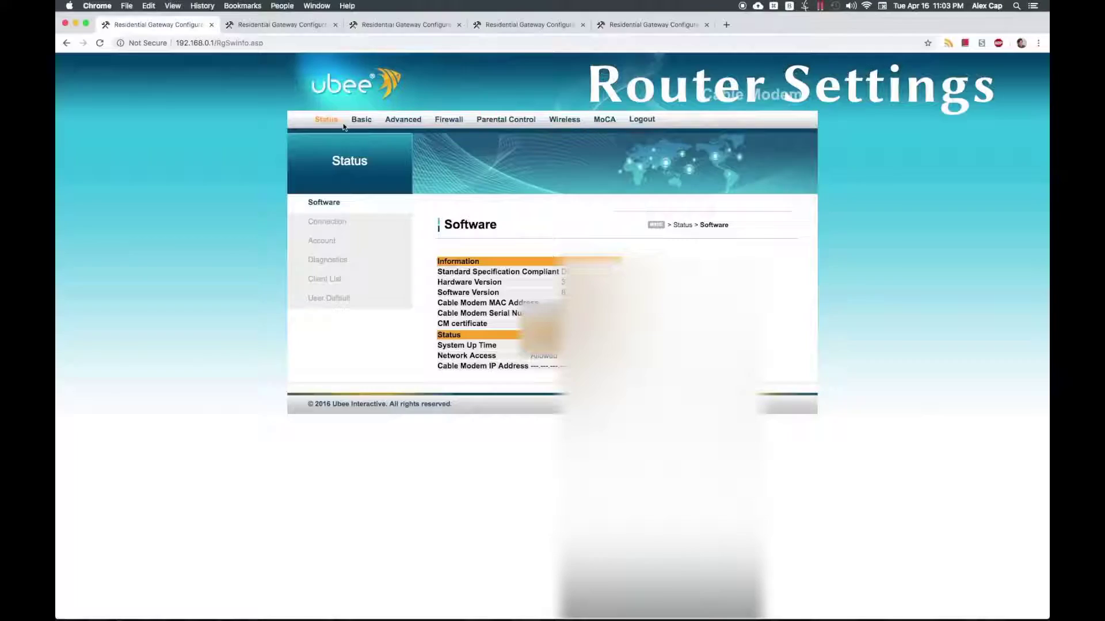
Open the router's Basic > Setup network configuration page
left_click(352, 123)
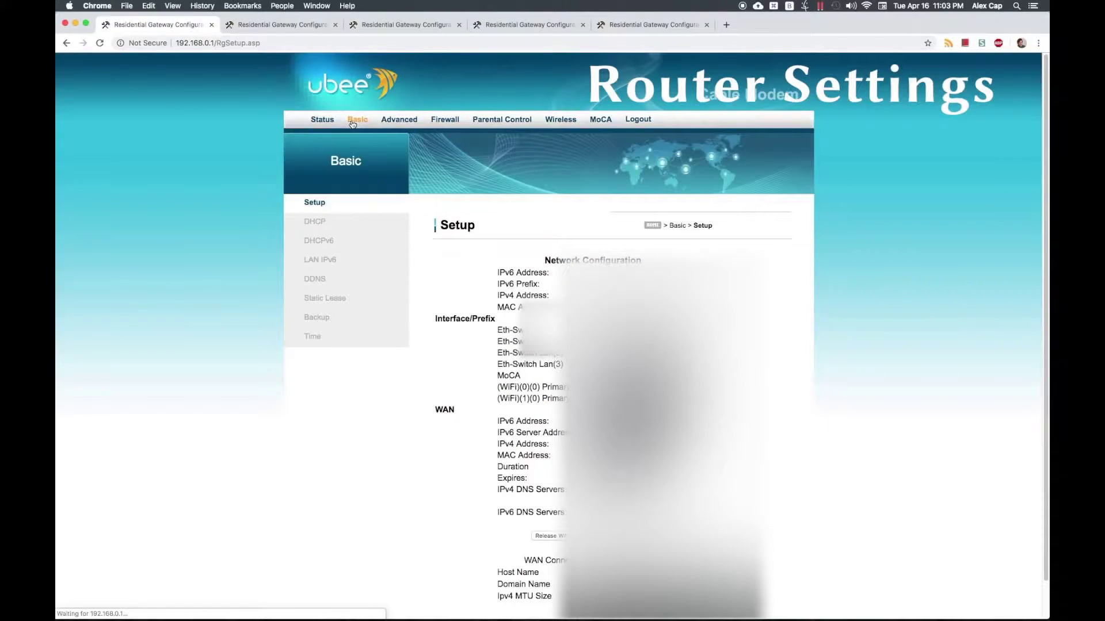
Show the Static Lease table of reserved addresses in the 192.168.0.2–192.168.0.254 range
left_click(324, 300)
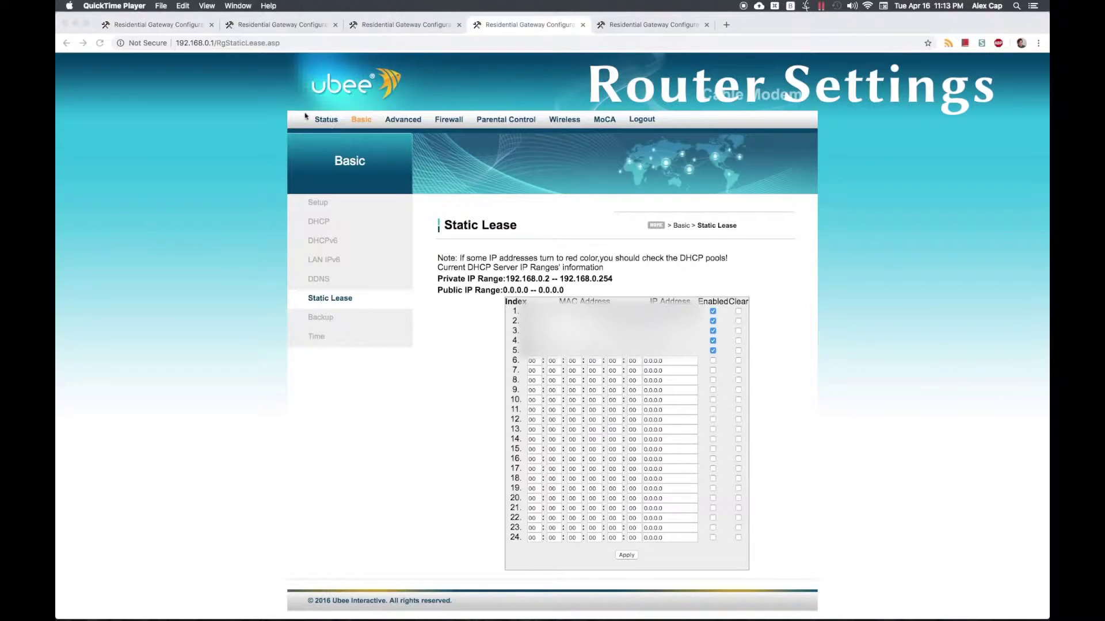
left_click(68, 4)
Find the Mac's network details through a 'mac ad' System Preferences search, then return to Static Lease
left_click(85, 31)
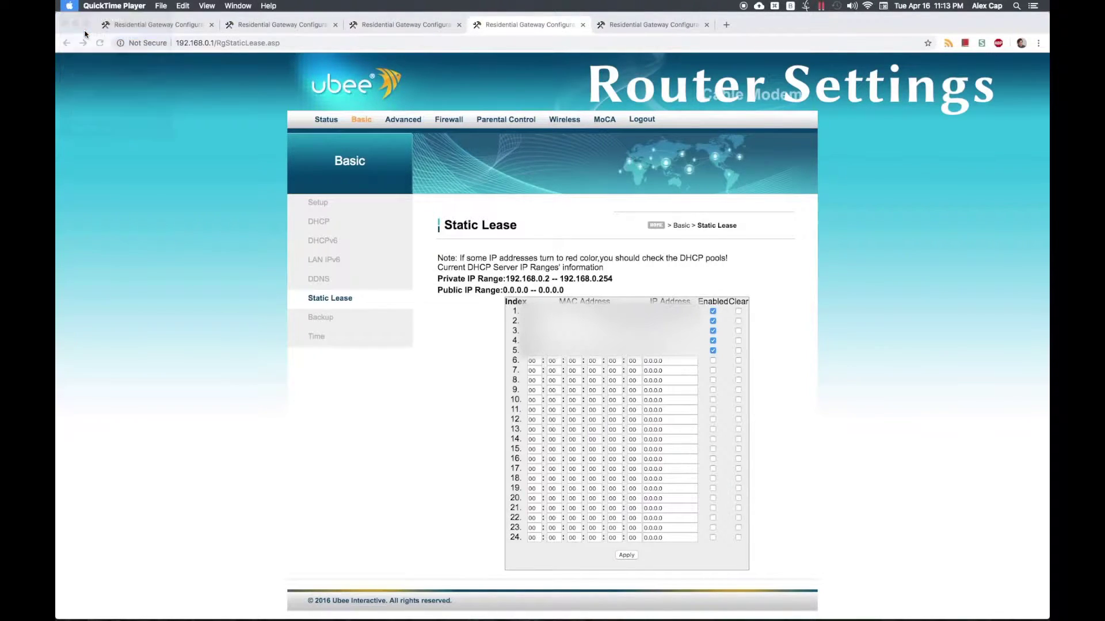
type("mac ad")
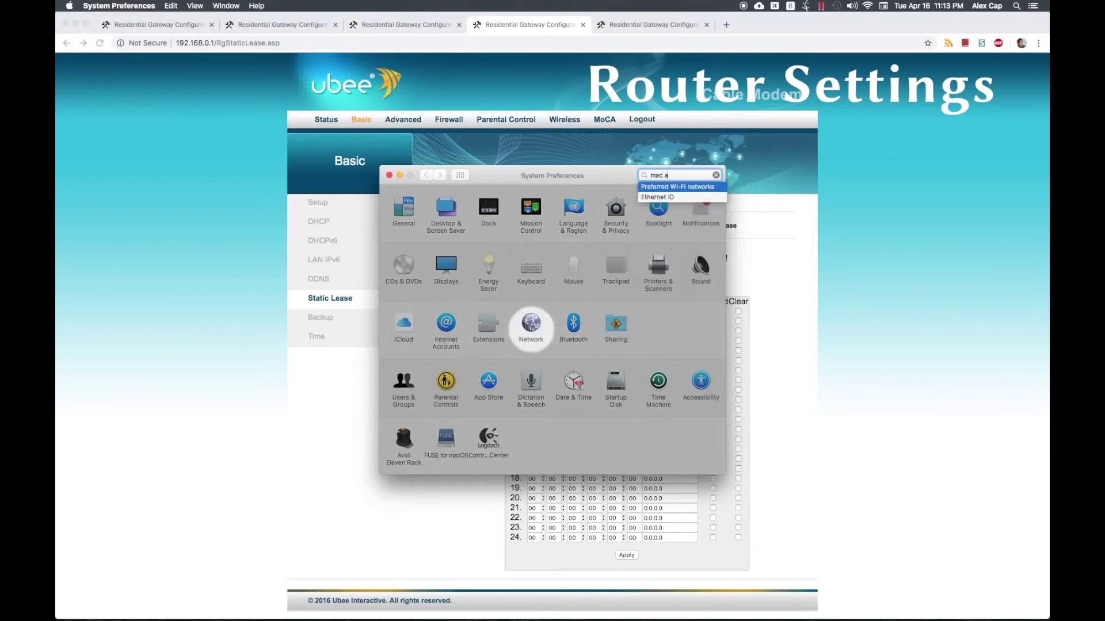
key("Return")
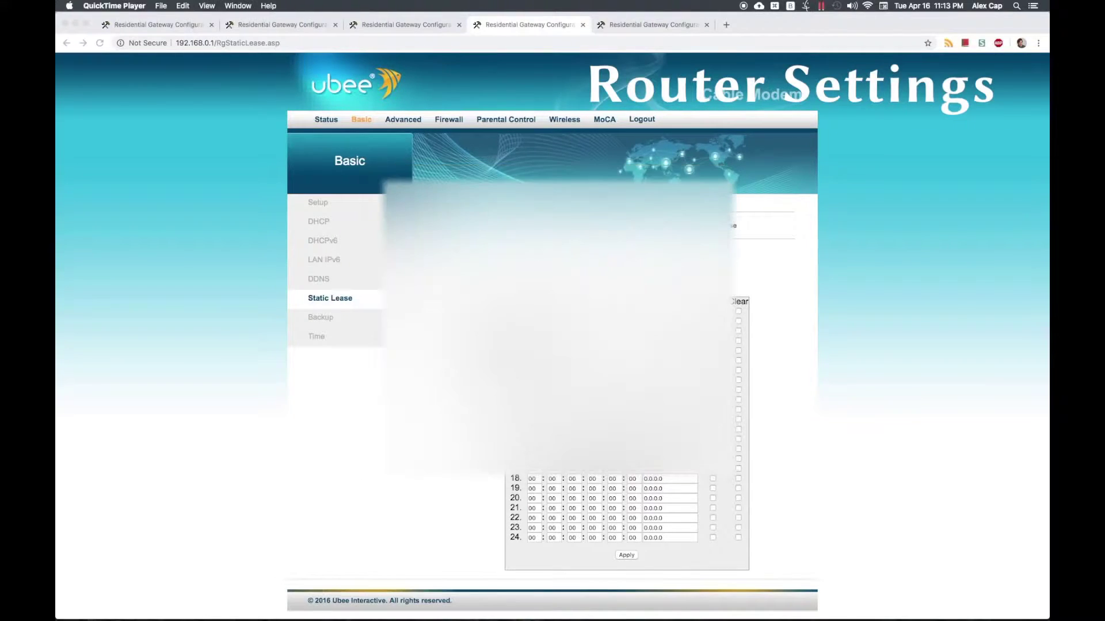
left_click(324, 300)
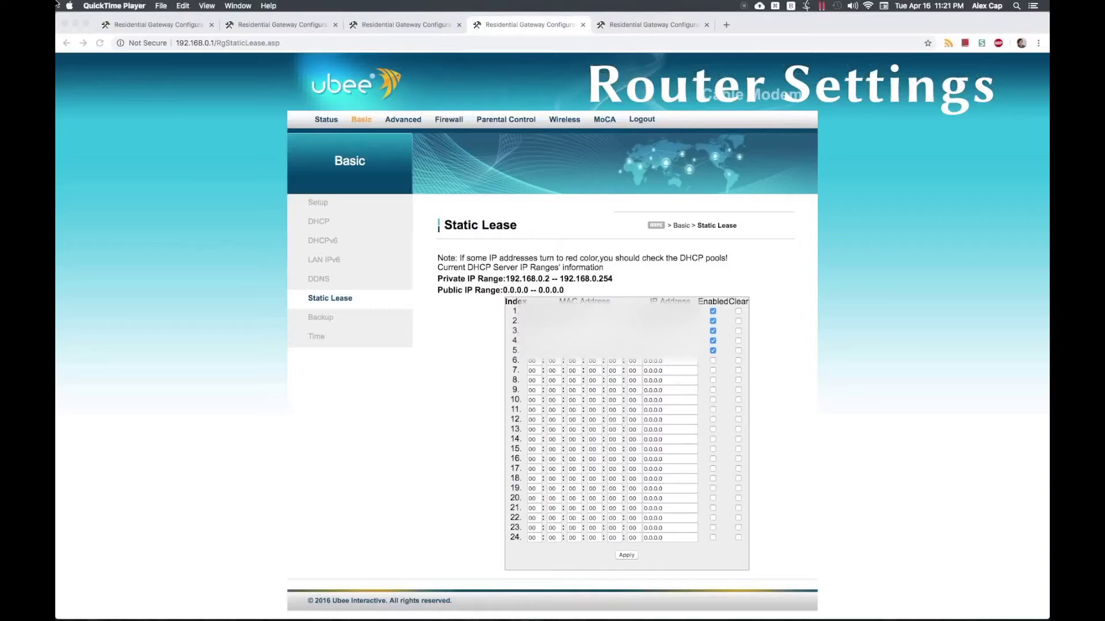
left_click(69, 6)
Check the Mac's Network preferences, then view the router's Status > Client List of connected devices
left_click(81, 34)
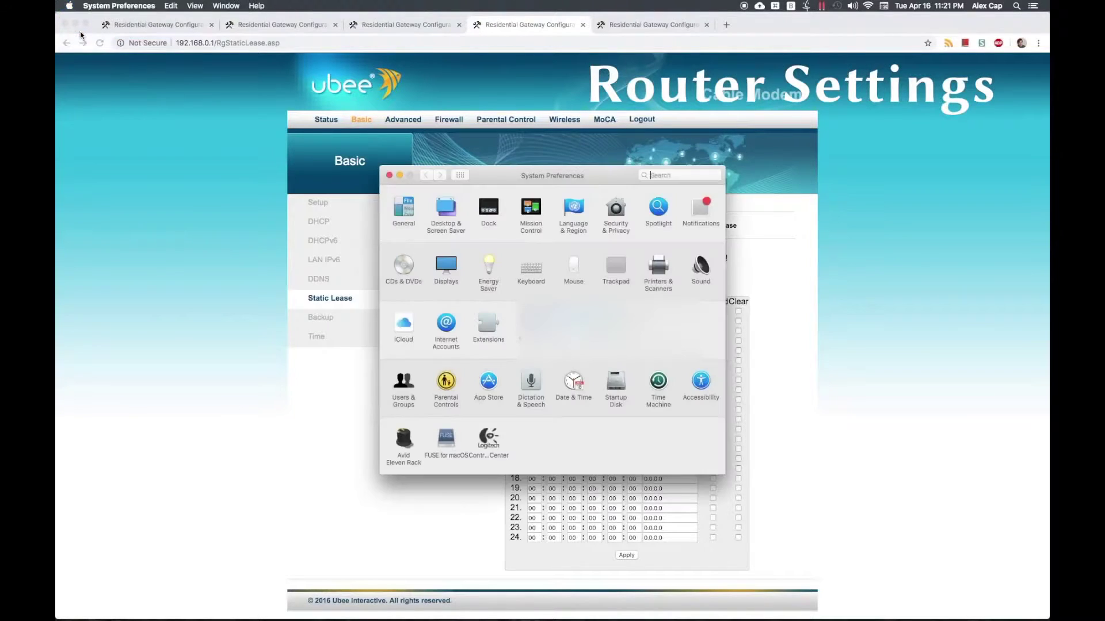
left_click(530, 324)
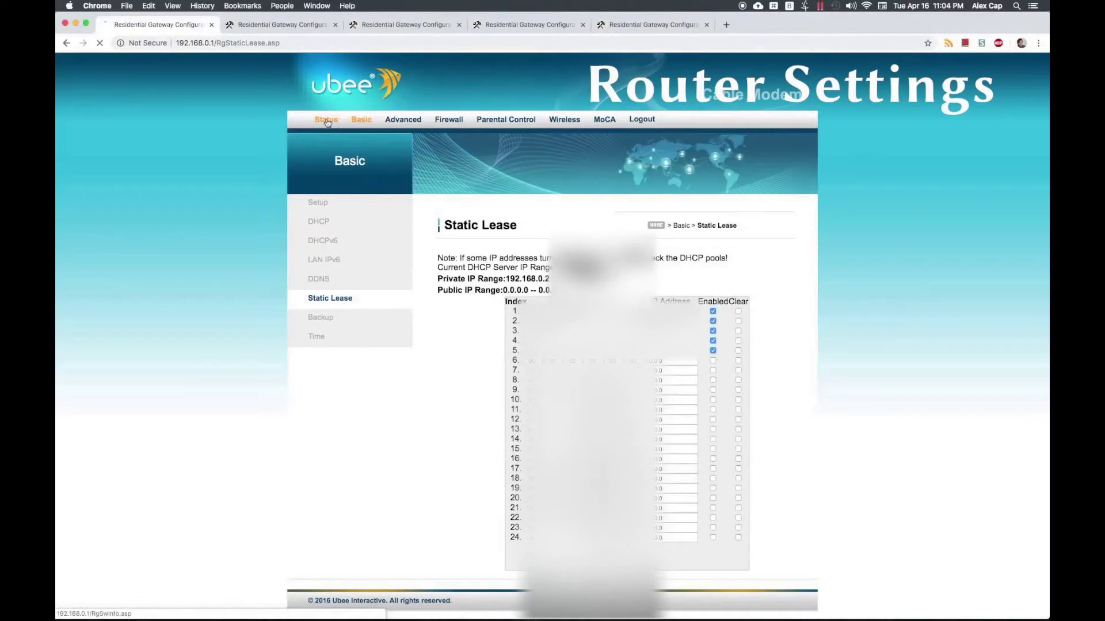
left_click(326, 121)
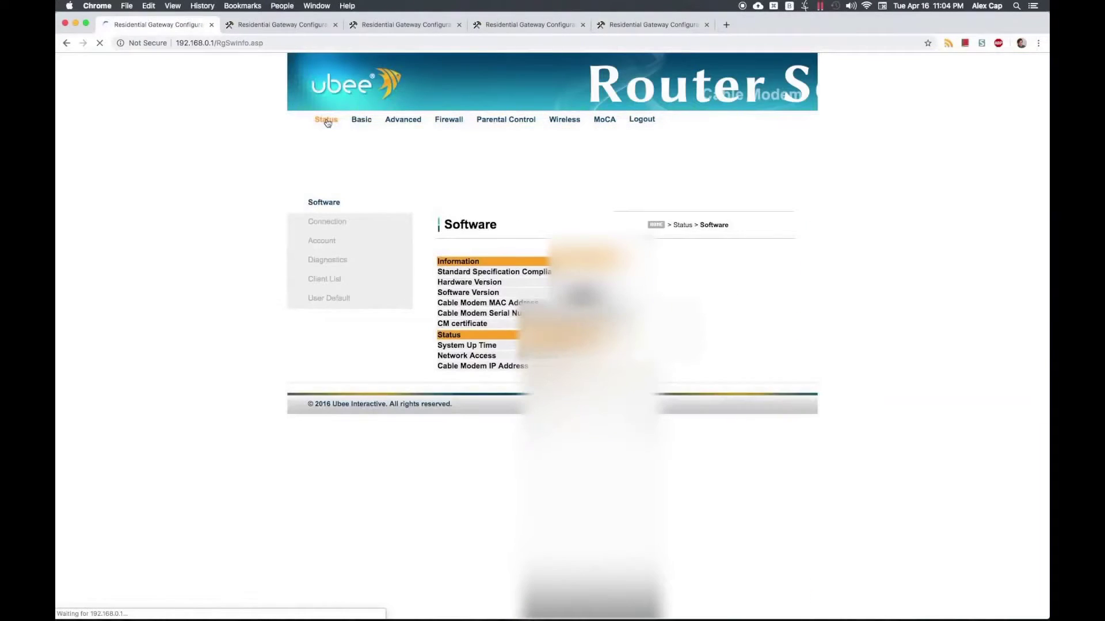
left_click(326, 279)
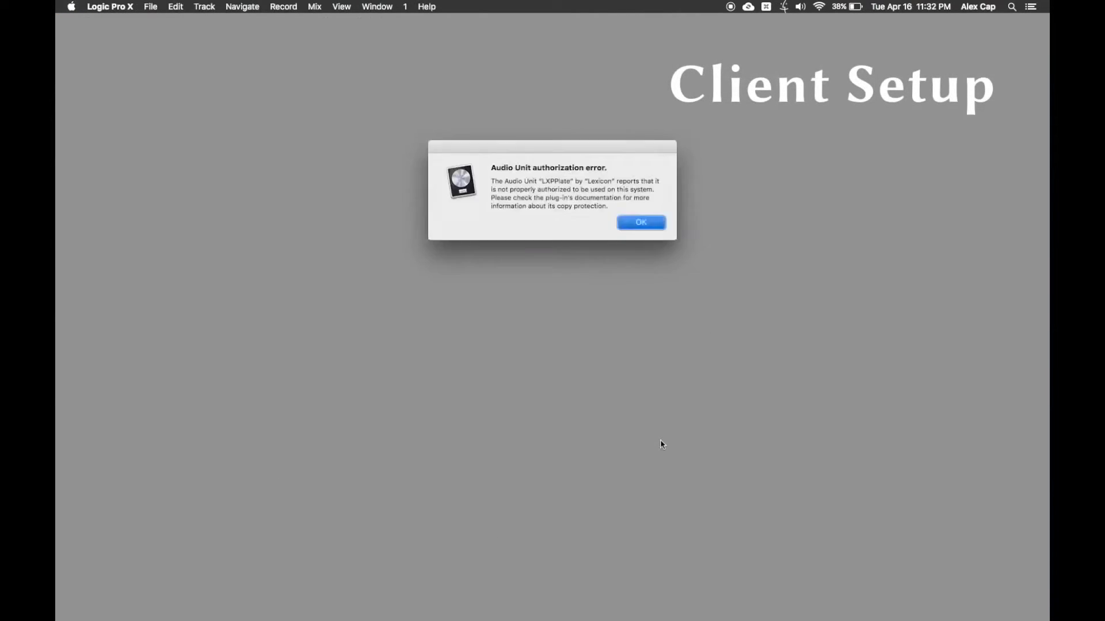
Dismiss both load alerts, show the mixer and open the unconnected STRINGS VEP plug-in window
key("Return")
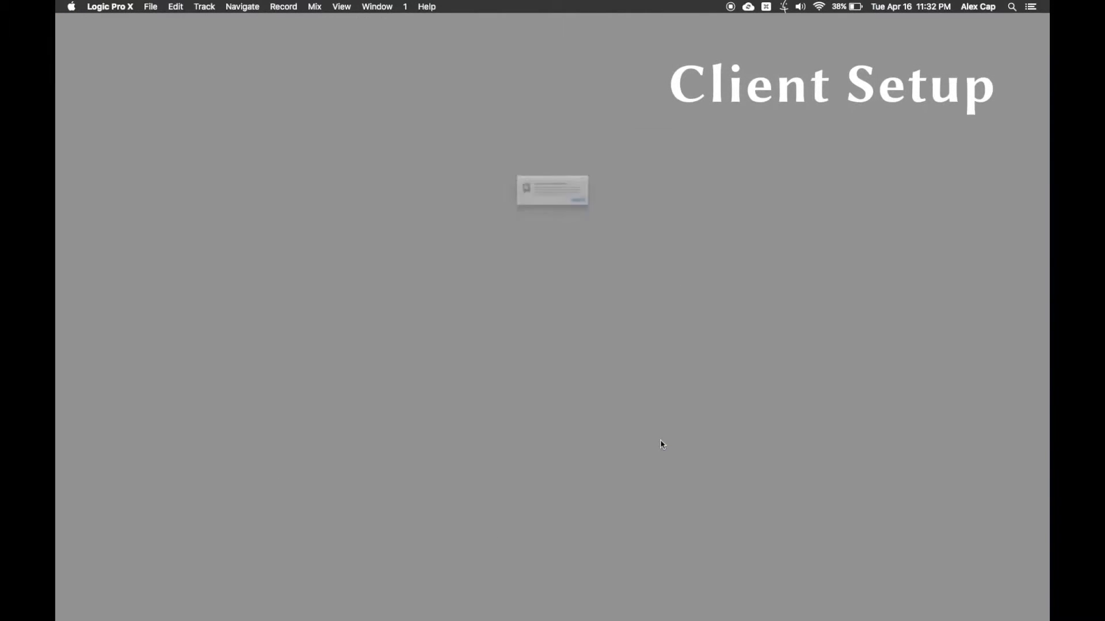
key("Return")
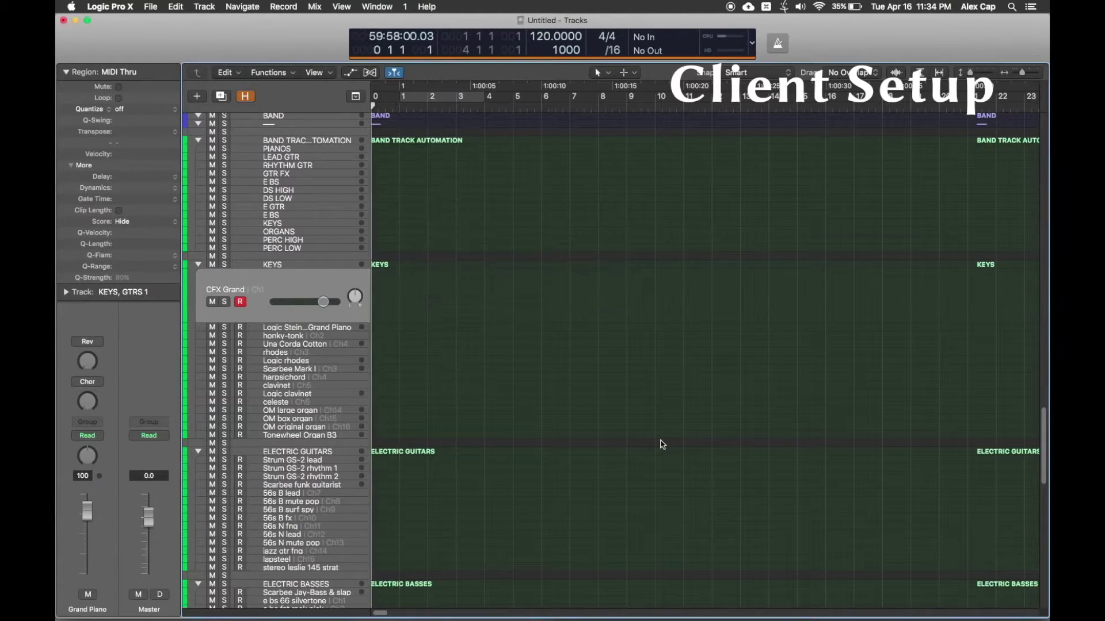
key("cmd+2")
scroll(300, 611, "right", 5)
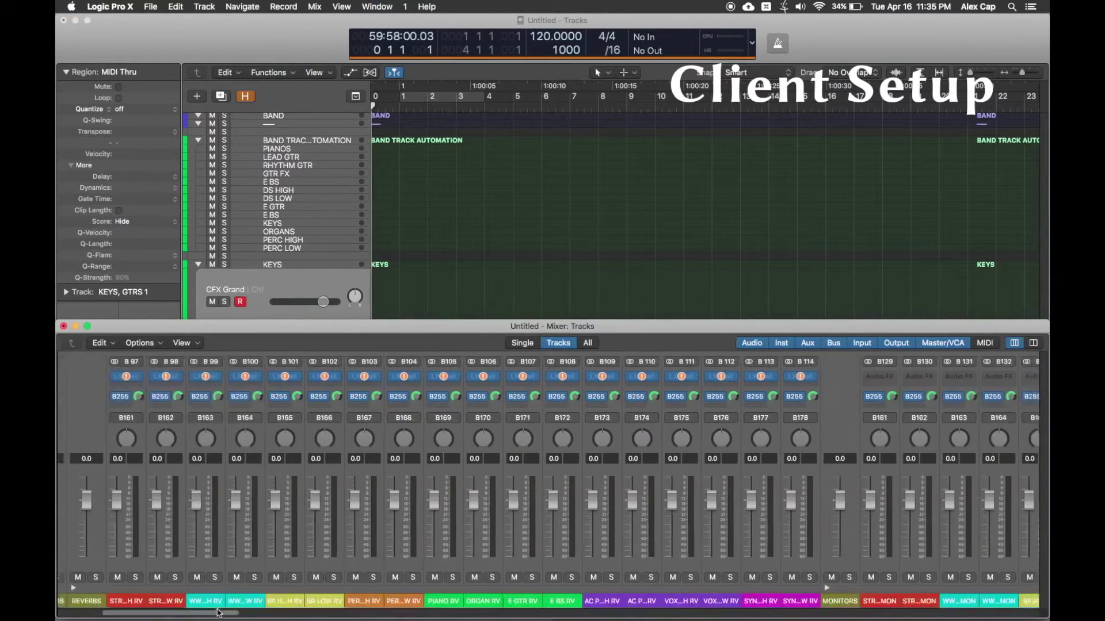
scroll(300, 612, "right", 5)
left_click(160, 362)
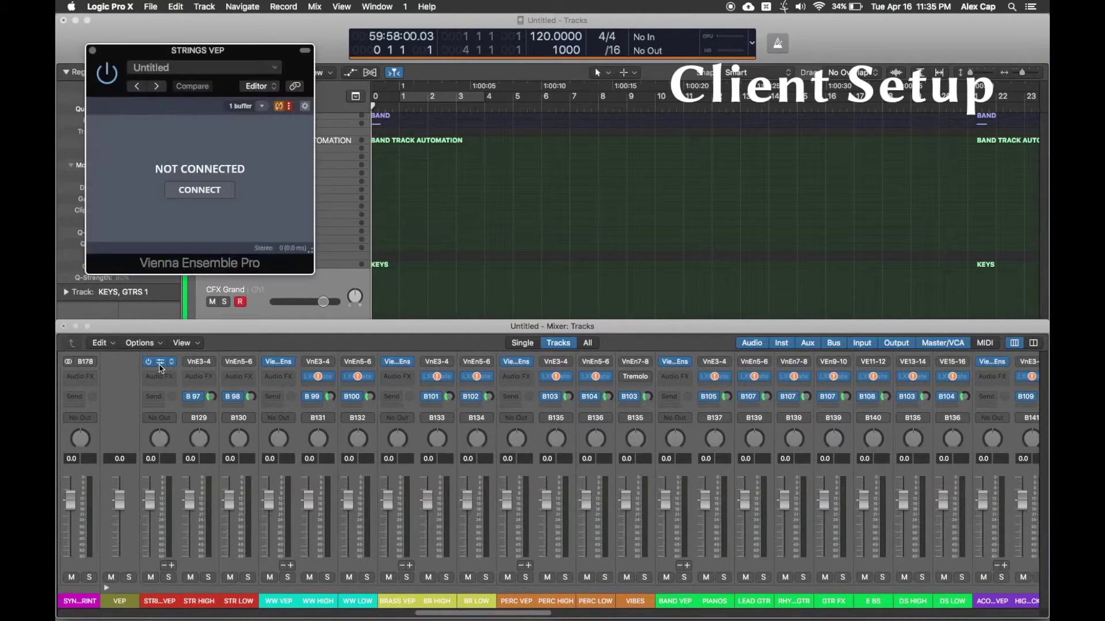
Set STRINGS VEP to 2 buffers and connect it to the STRINGS server instance
left_click(245, 106)
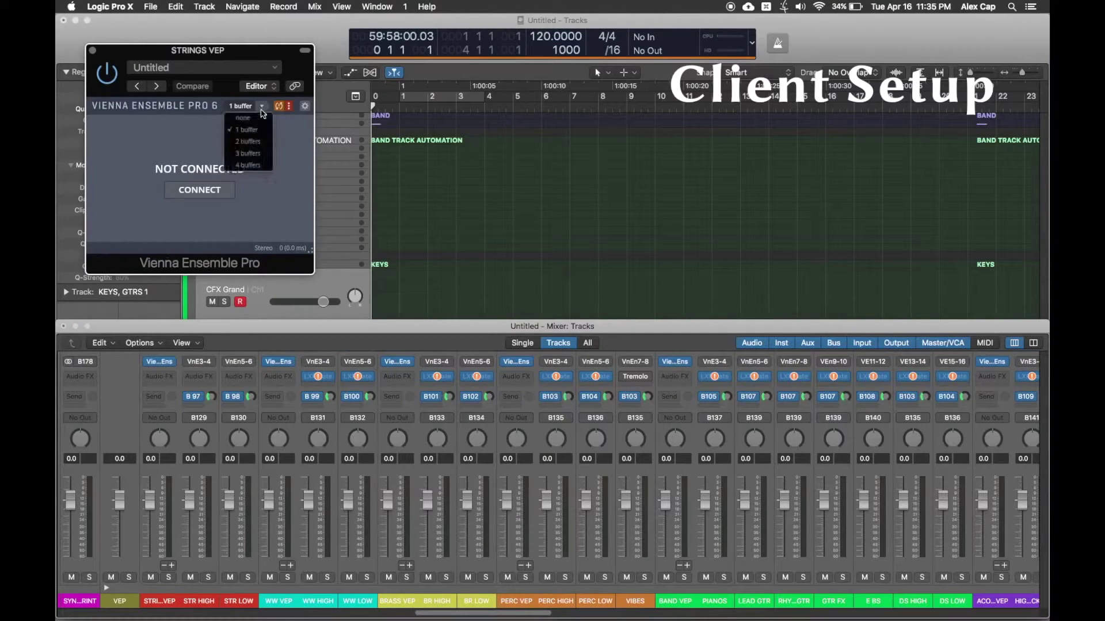
left_click(248, 141)
left_click(198, 190)
left_click(122, 157)
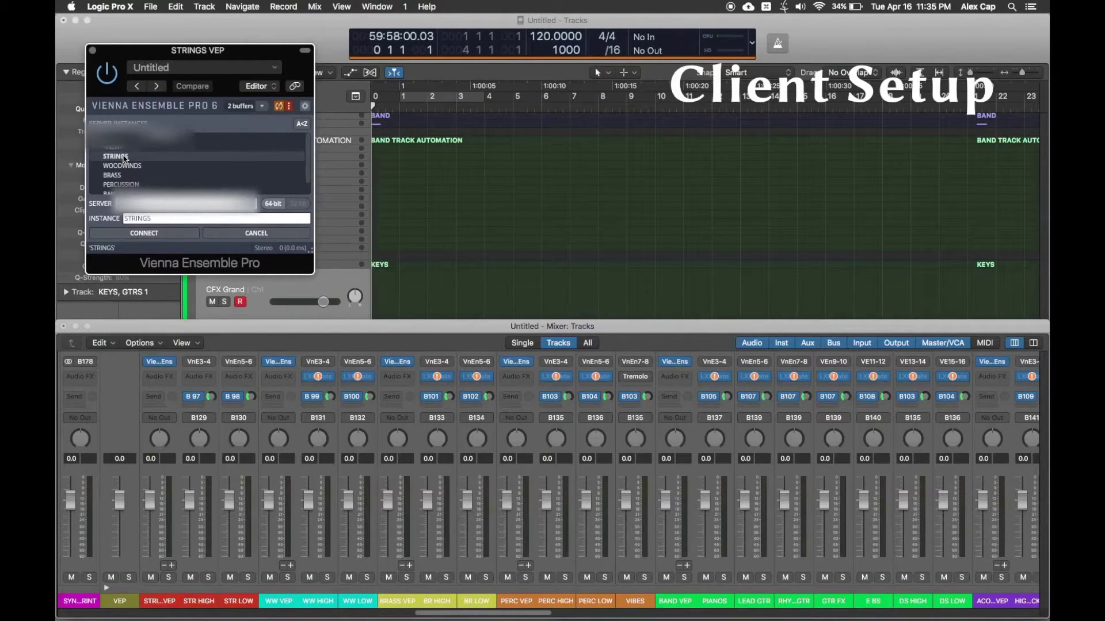
left_click(132, 236)
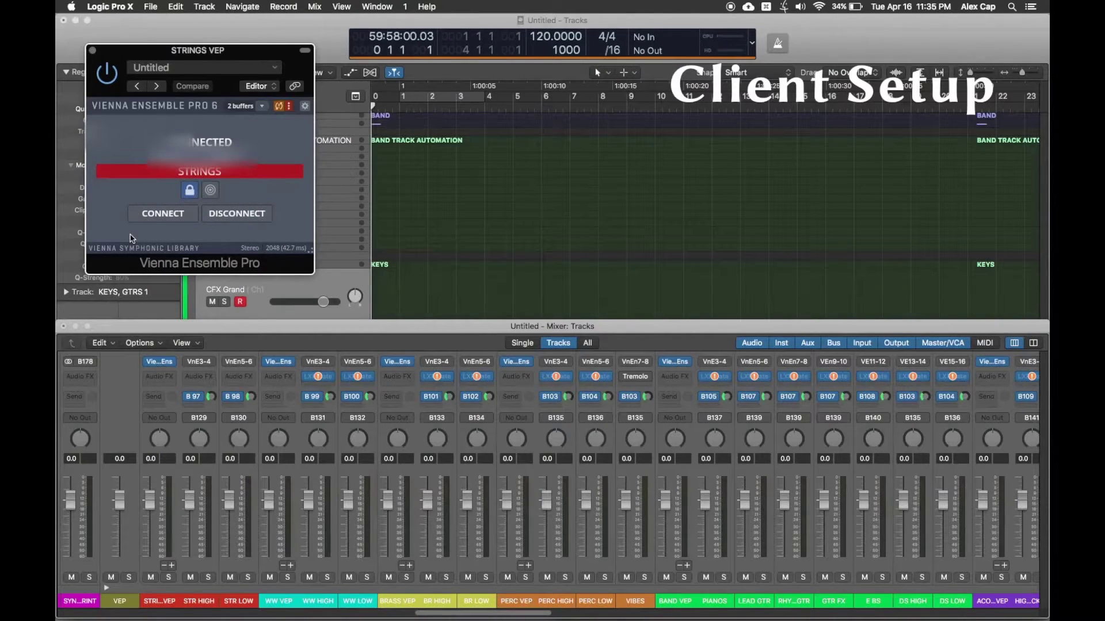
Set WW VEP to 2 buffers and open the BRASS, PERC, BAND and ACOUSTIC PLUCKED, CHOIR VEP windows
scroll(185, 437, "right", 3)
left_click(185, 361)
left_click(274, 117)
left_click(287, 129)
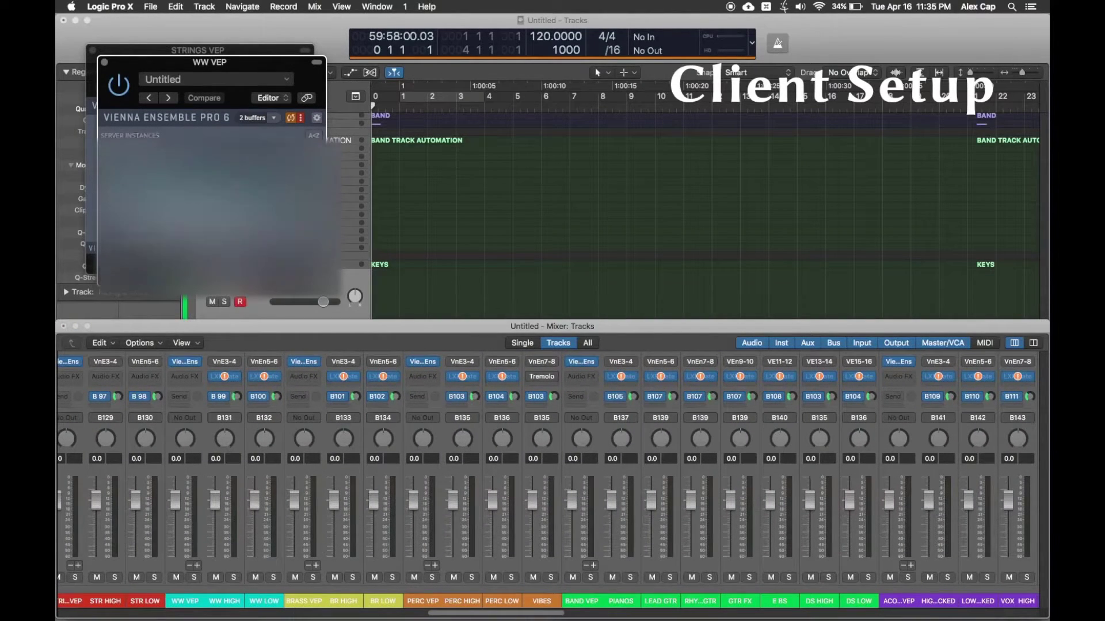
left_click(303, 361)
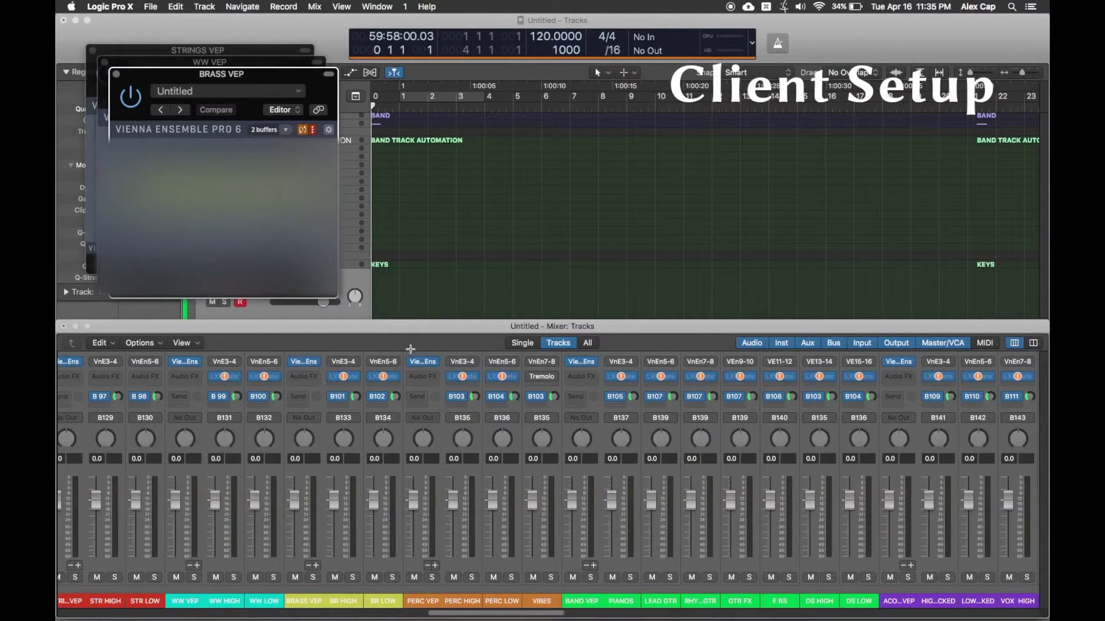
left_click(423, 361)
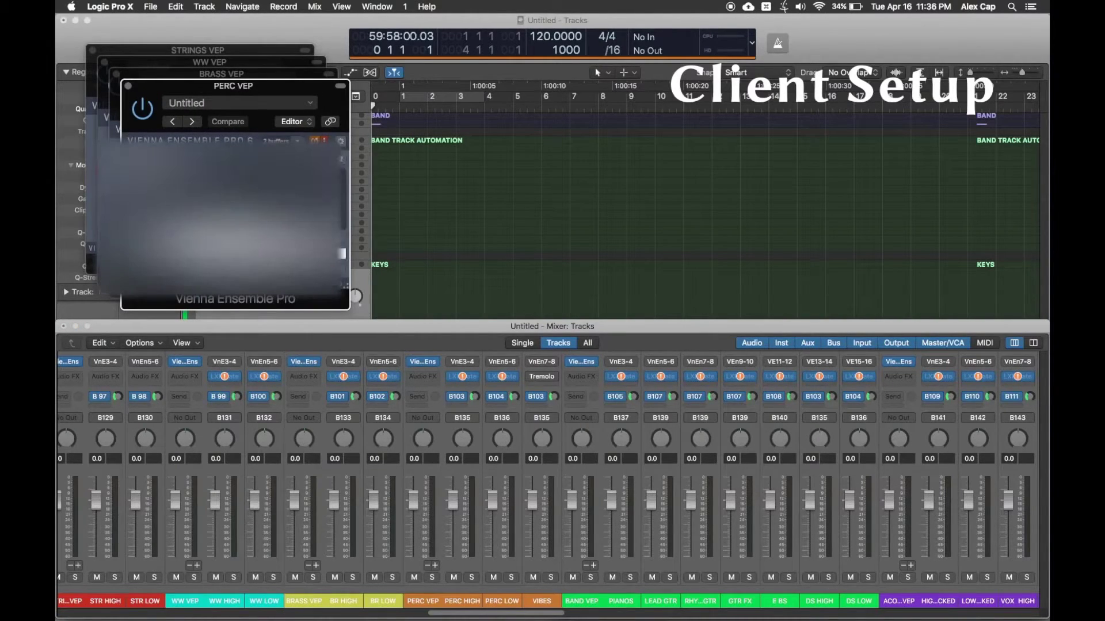
left_click(581, 362)
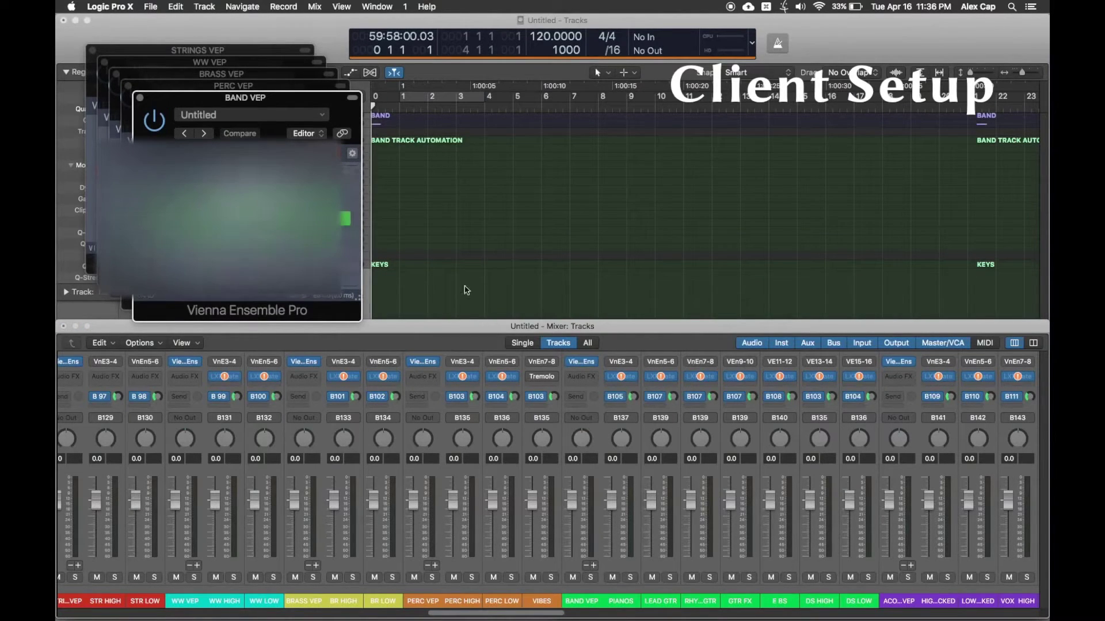
left_click(899, 361)
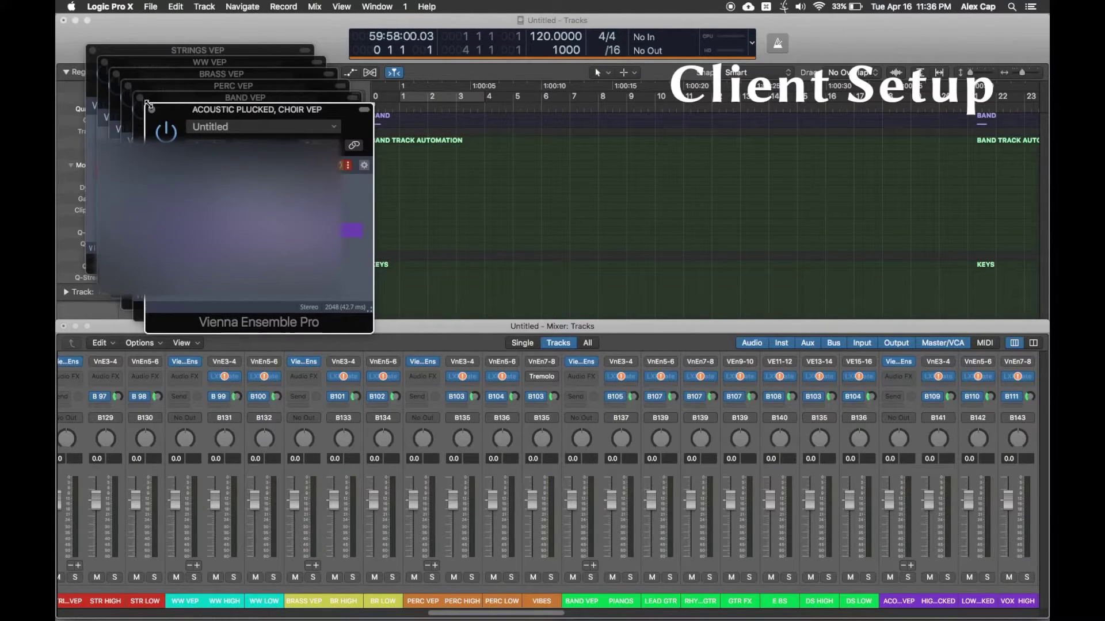
Close all six VEP plug-in windows and the mixer to return to the track list
left_click(151, 109)
left_click(138, 98)
left_click(127, 86)
left_click(115, 74)
left_click(104, 62)
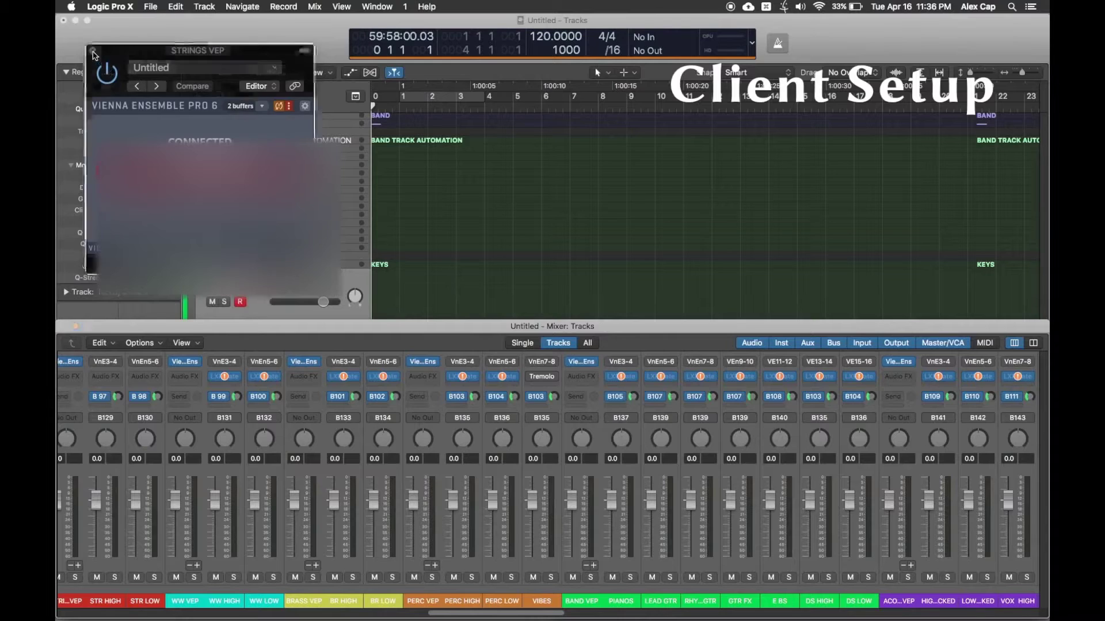
left_click(92, 50)
key("super+w")
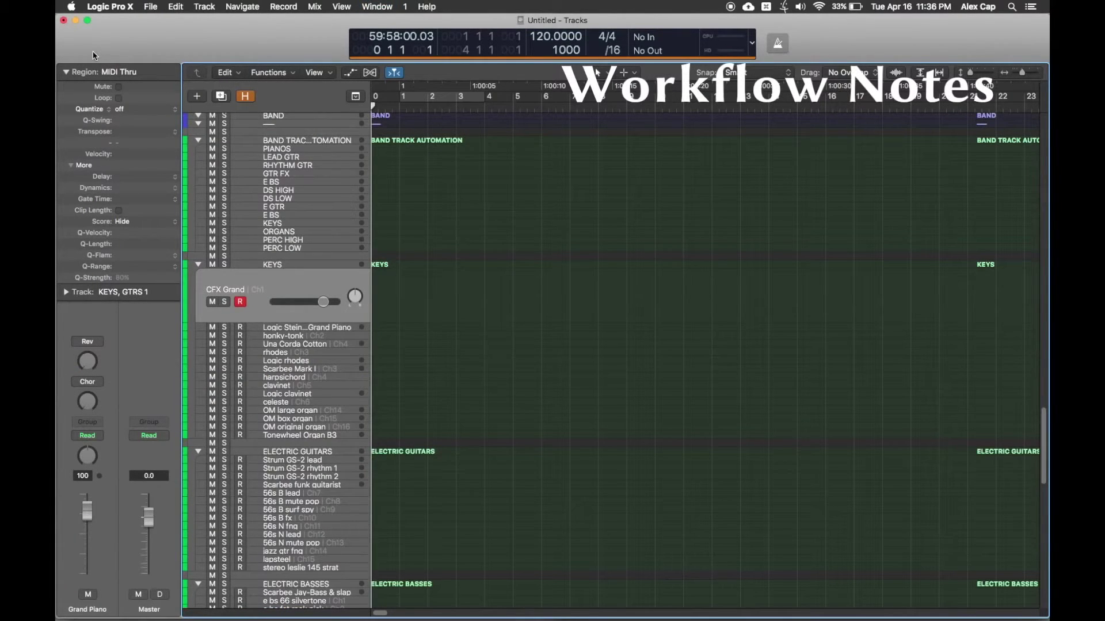
Launch Screen Sharing via Spotlight, connect to the server and show its Kontakt display
key("super+space")
type("scr")
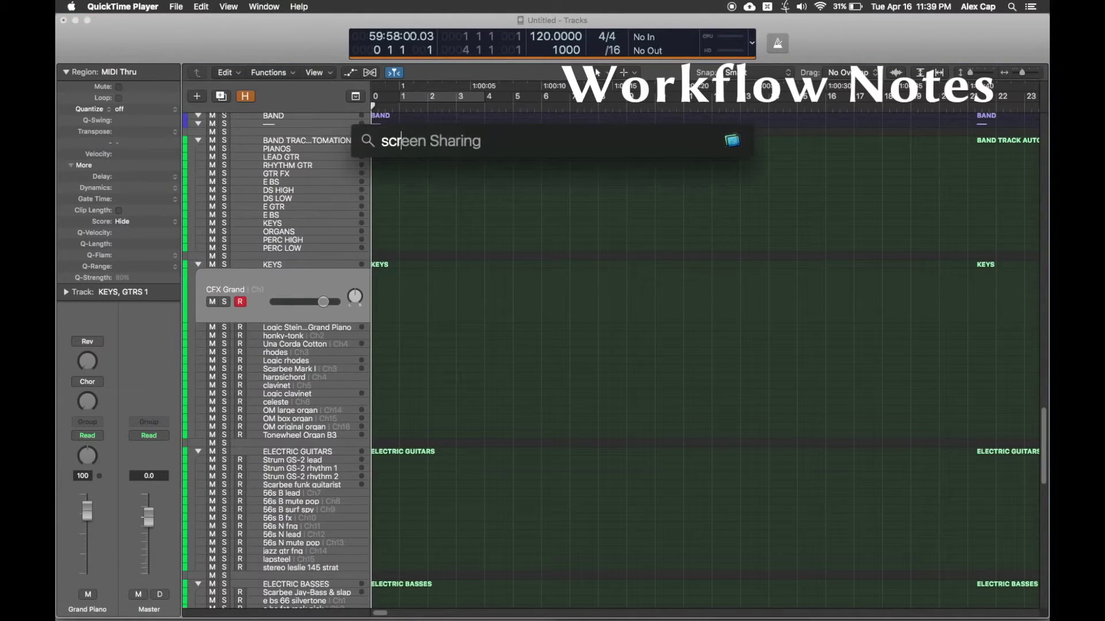
key("Return")
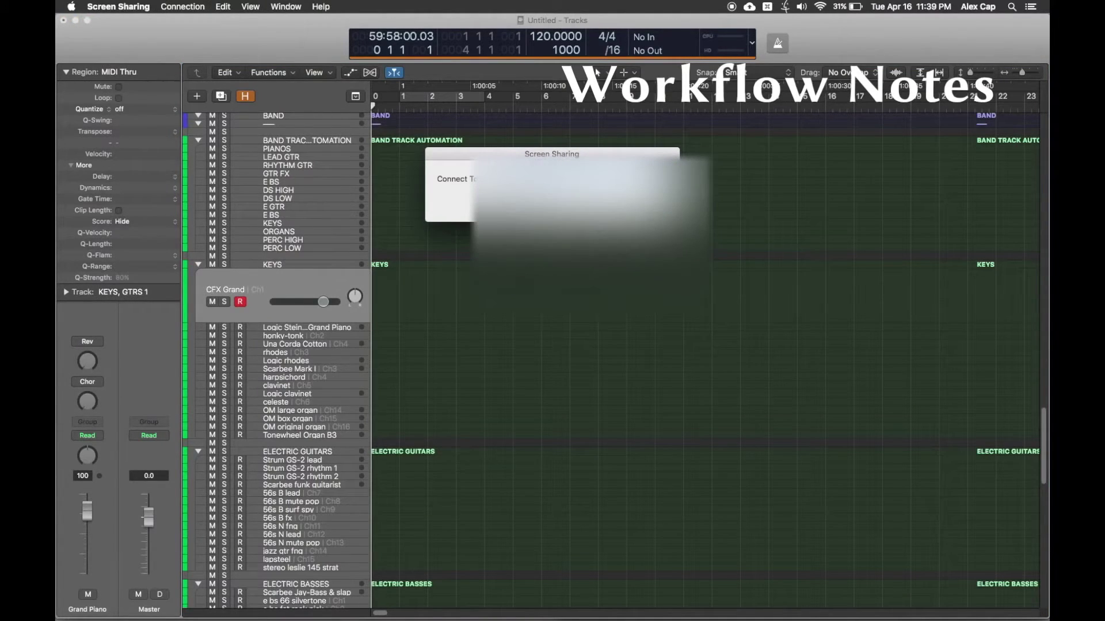
key("Return")
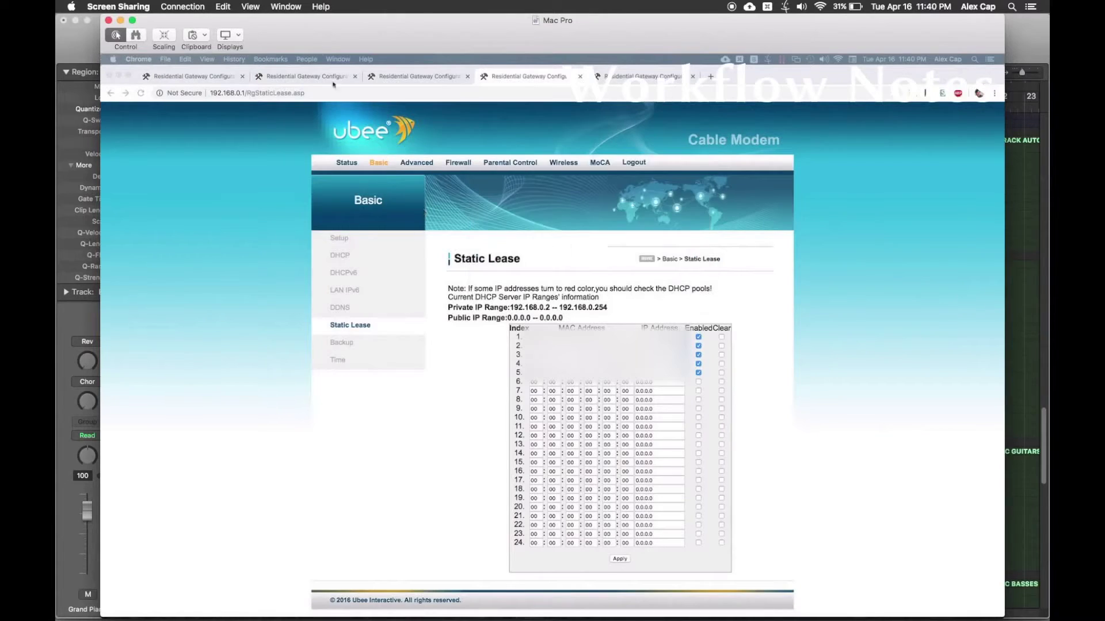
left_click(235, 34)
left_click(299, 76)
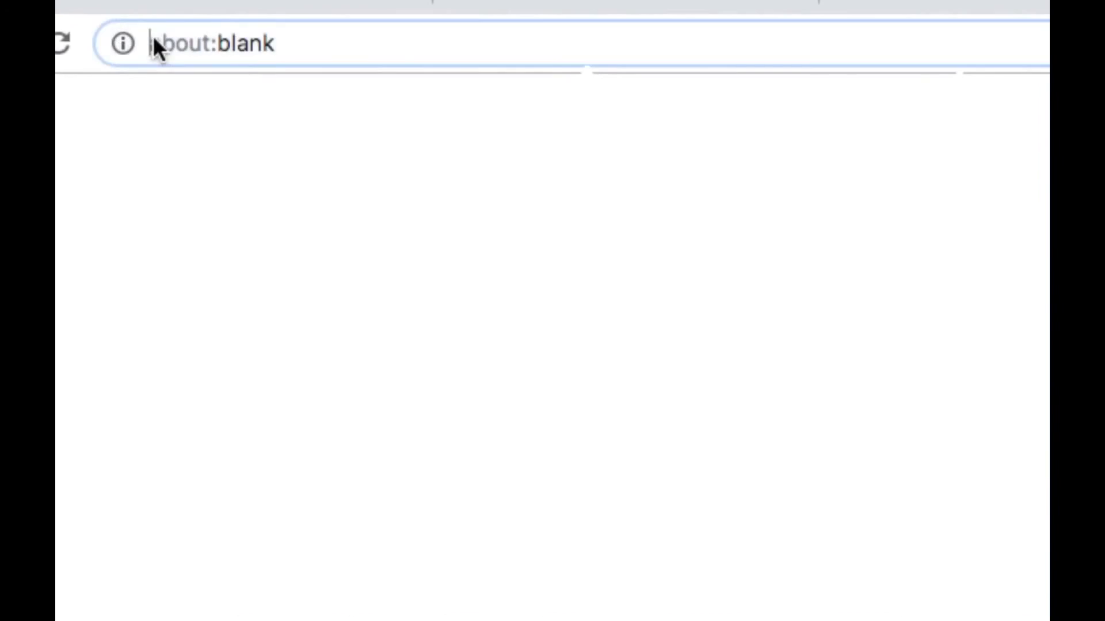
Go to youtube.com/AskACap and open the PDF guides store link
left_click(153, 38)
type("youtube.com/AskACap")
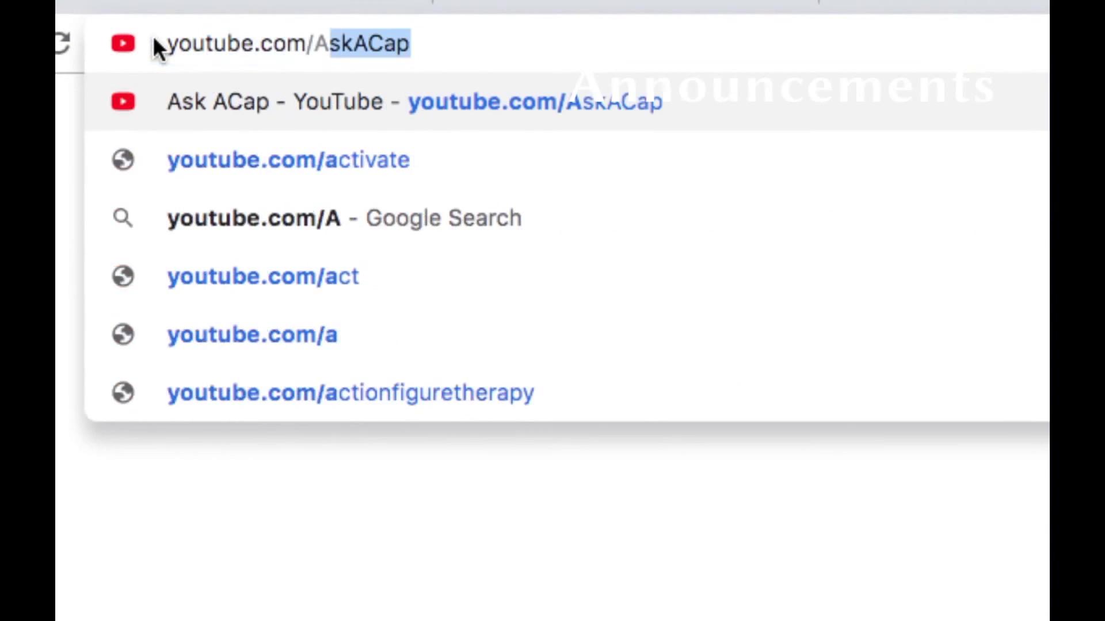
key("Return")
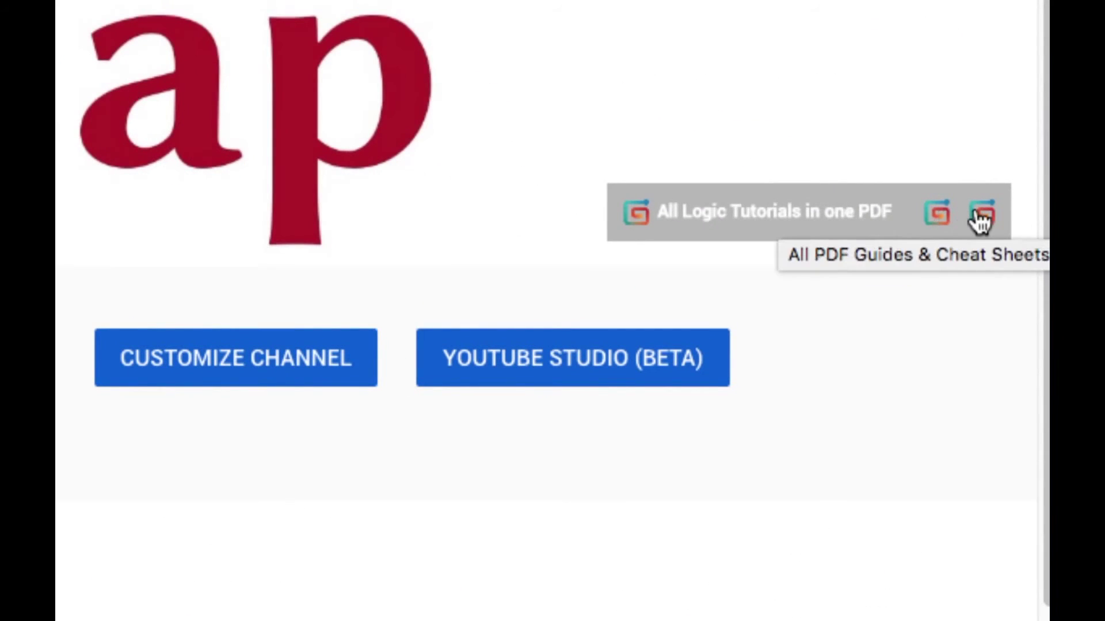
left_click(1023, 206)
Open the Advanced Routing and Organization video and its $1.97 Gumroad PDF page
scroll(999, 207, "down", 10)
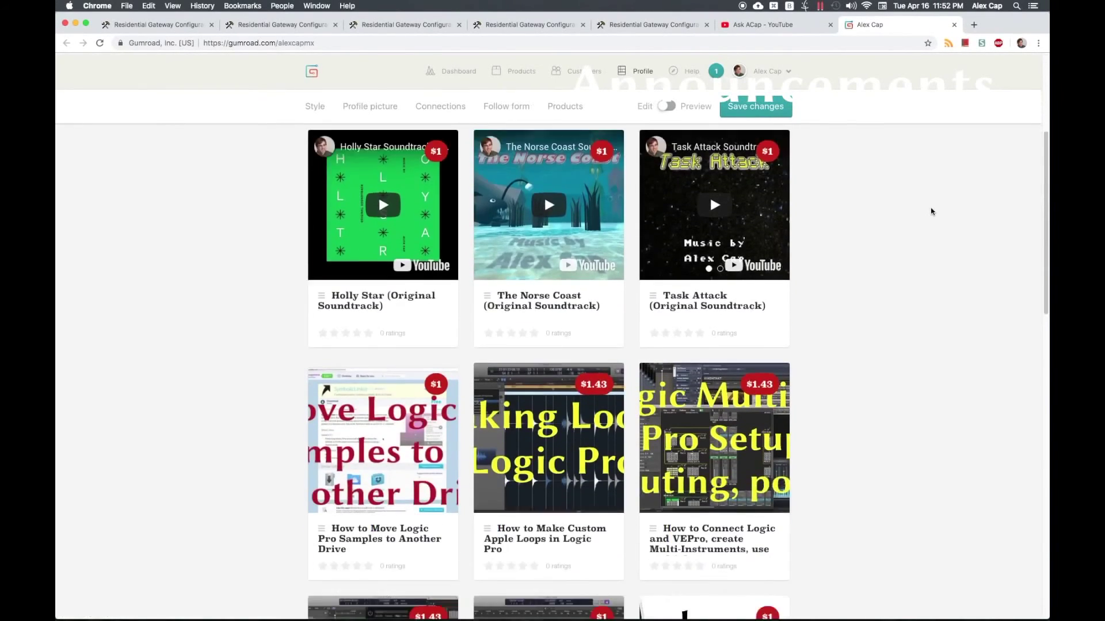
scroll(932, 212, "down", 5)
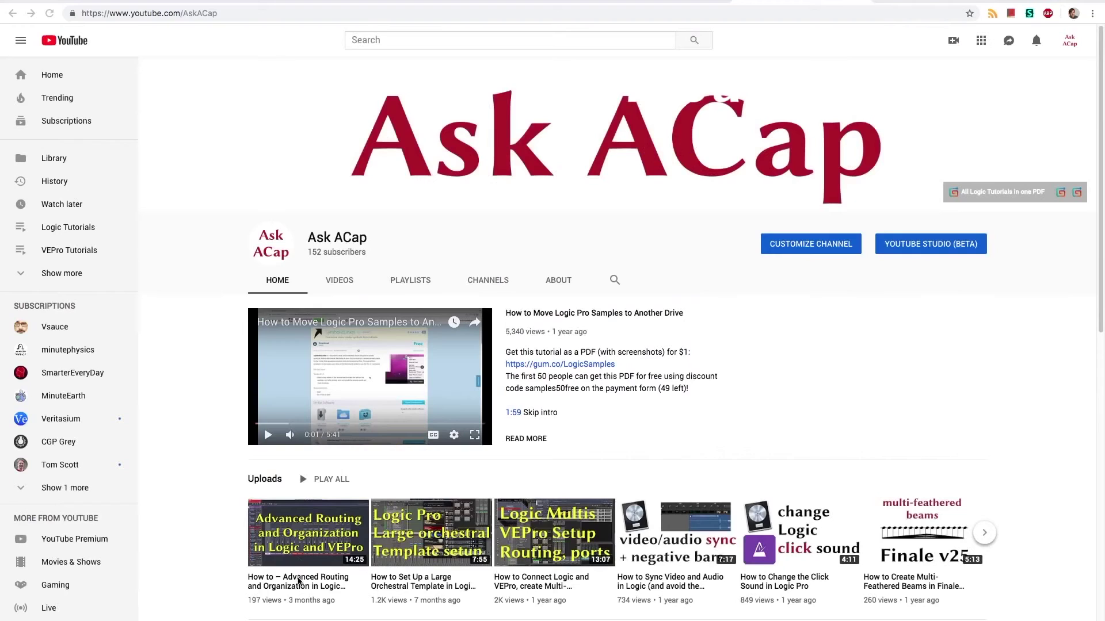
left_click(299, 581)
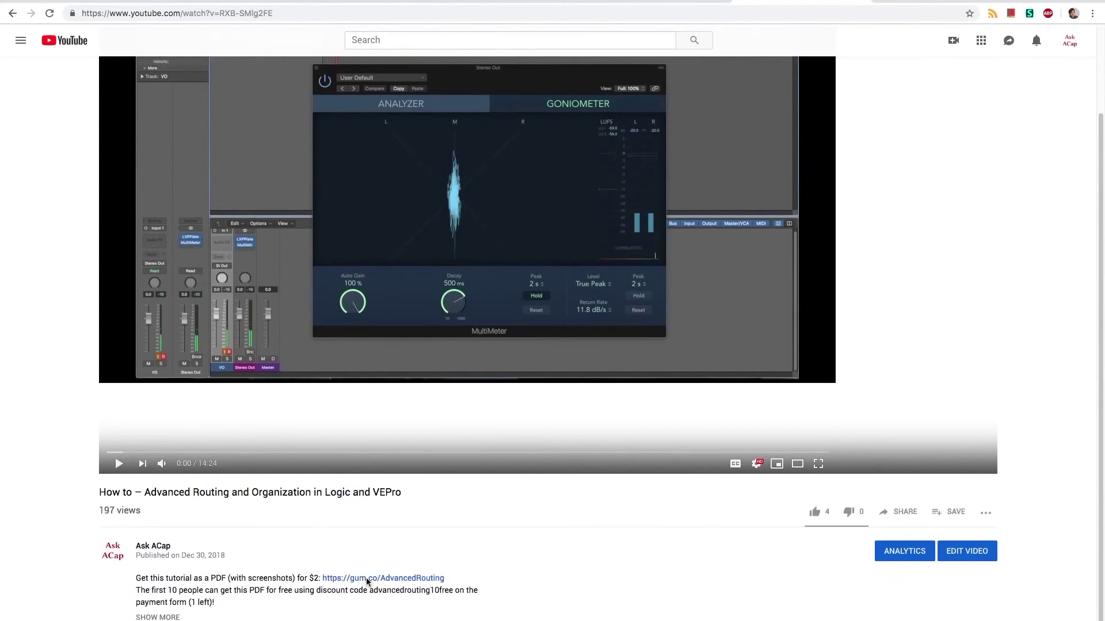
left_click(366, 578)
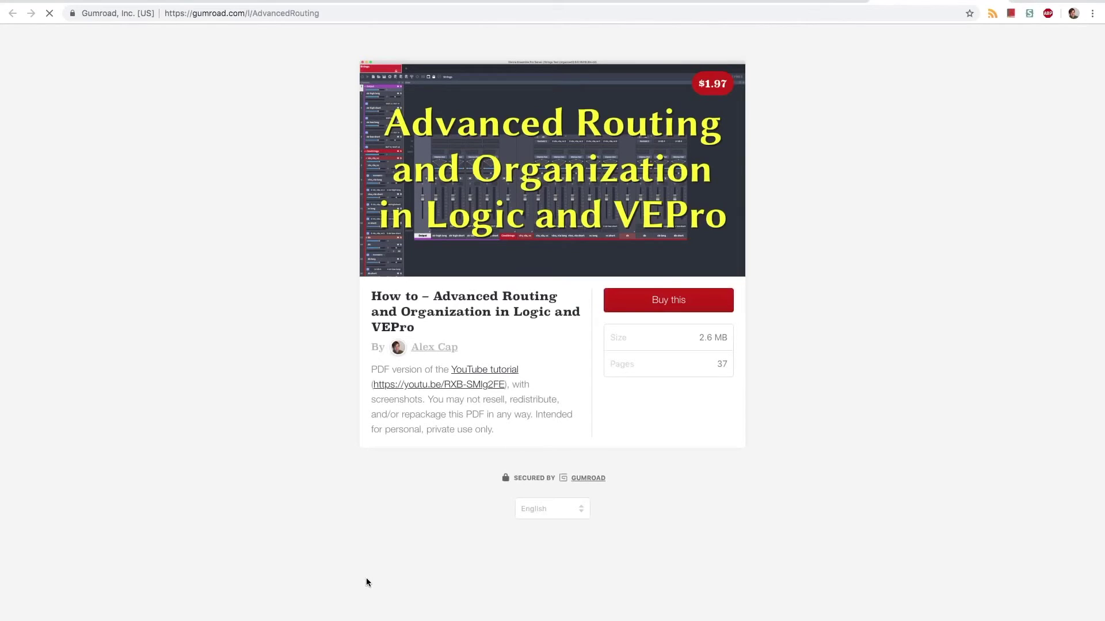